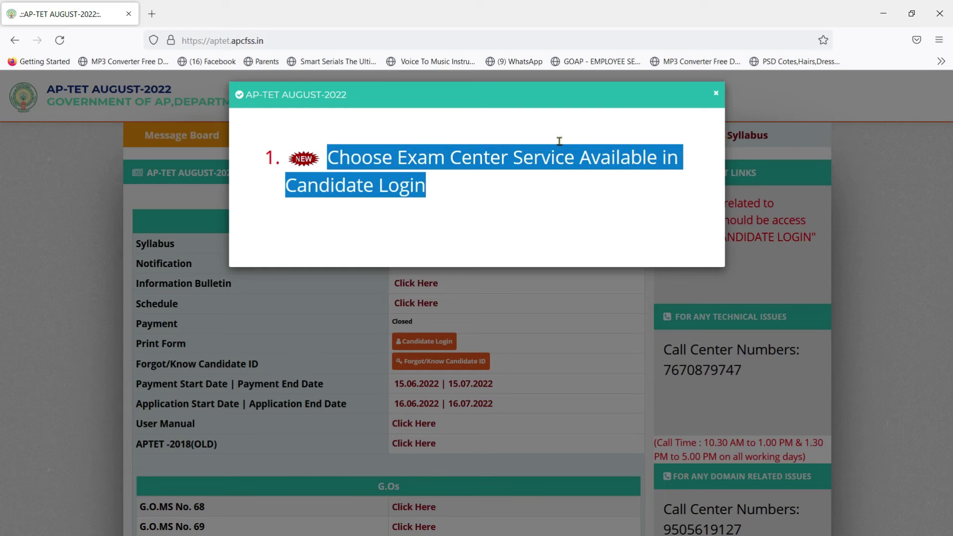
Close the AP-TET August-2022 exam-center announcement popup.
left_click(716, 94)
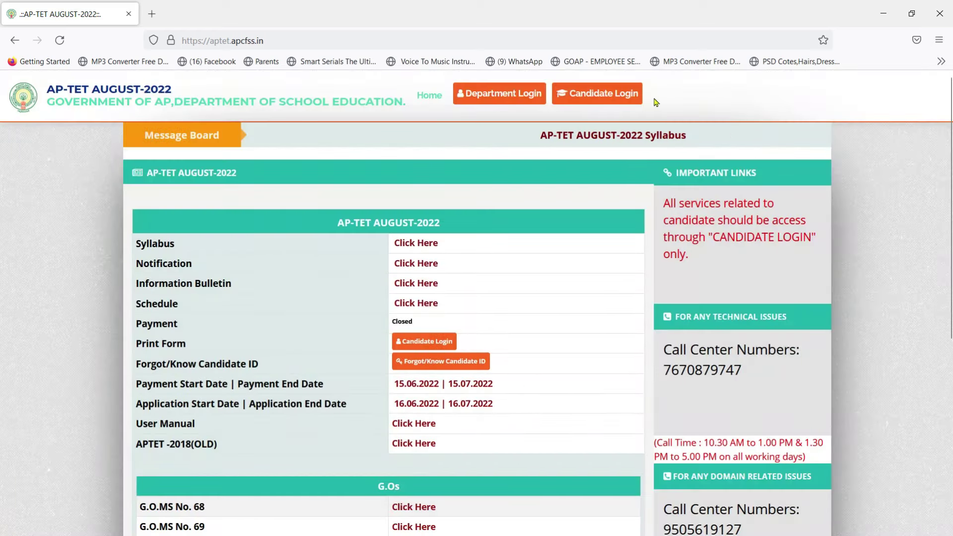
Go to the Candidate Login page from the portal header.
left_click(593, 97)
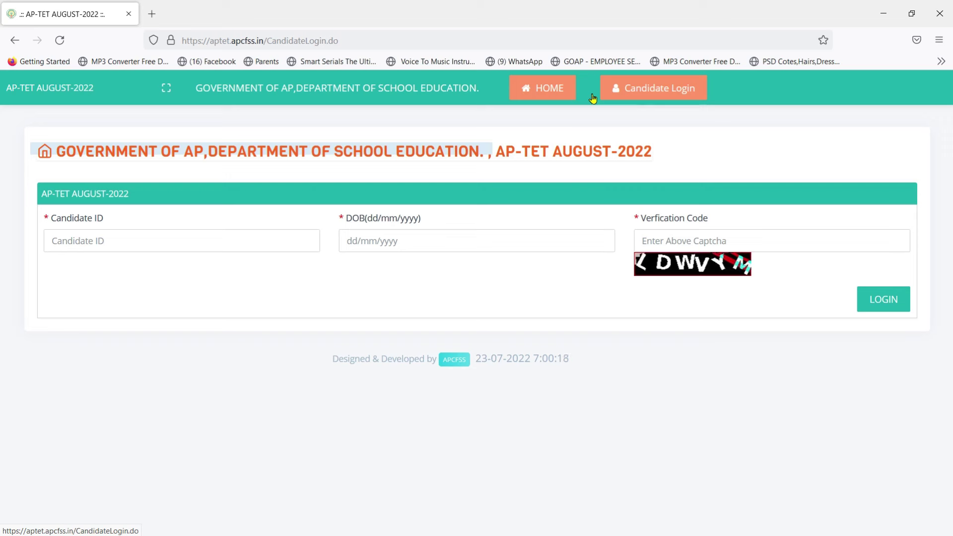
Fill in the saved candidate ID and the candidate's date of birth.
left_click(250, 243)
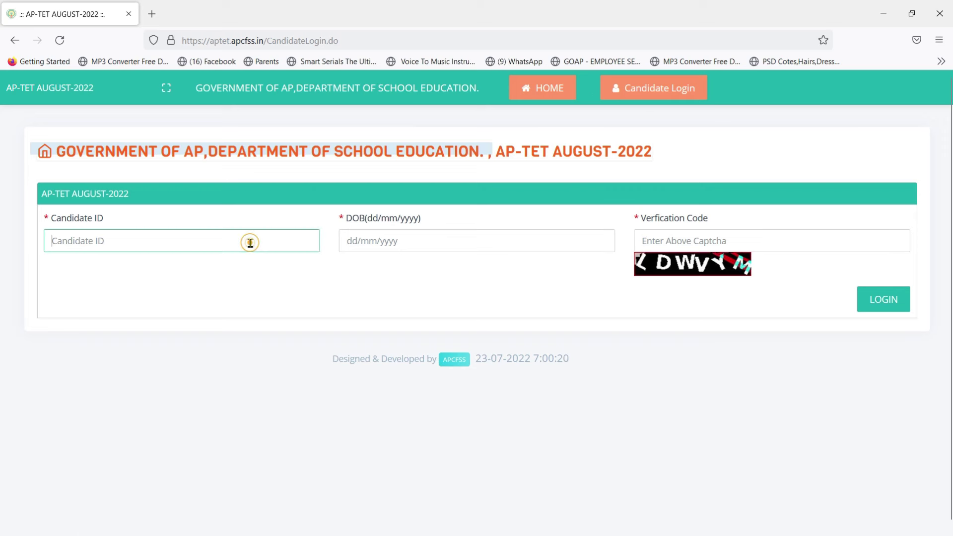
left_click(65, 238)
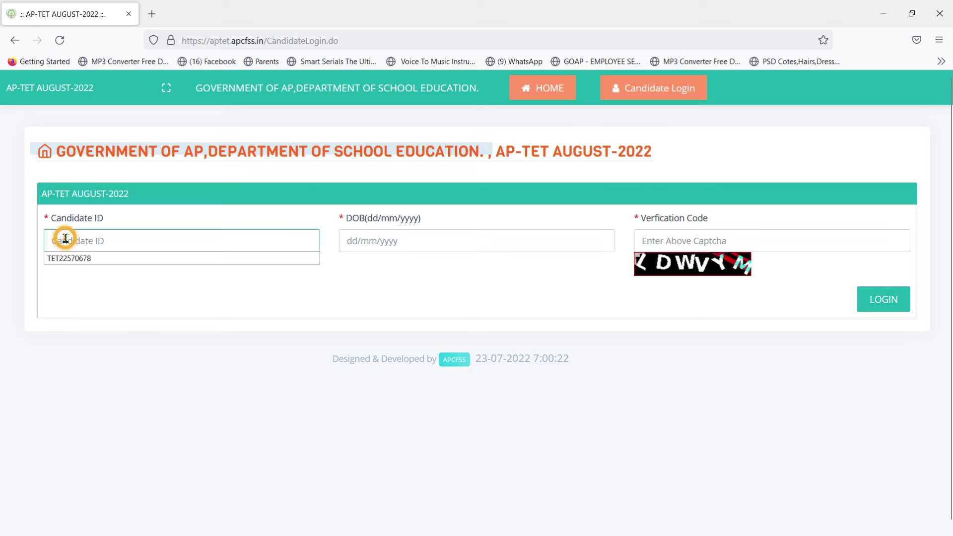
left_click(77, 259)
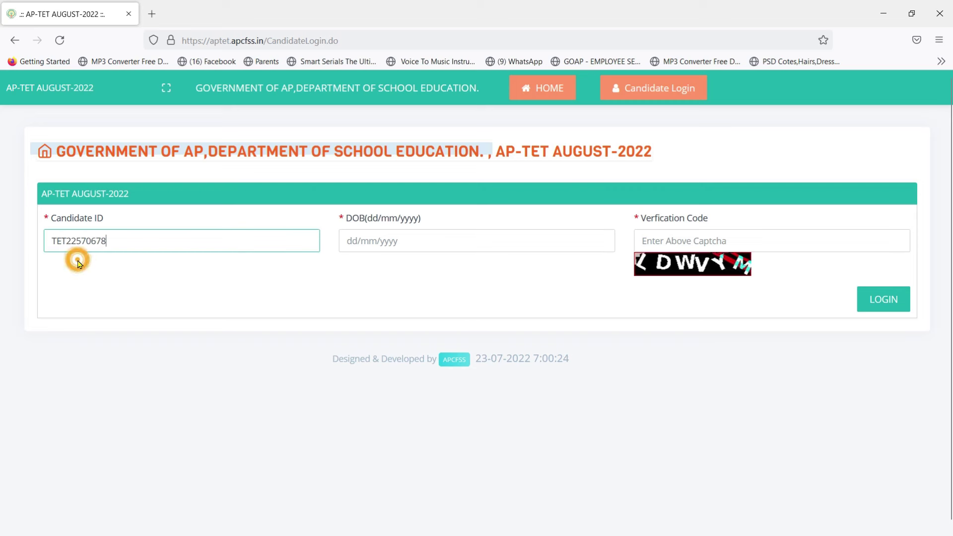
left_click(358, 244)
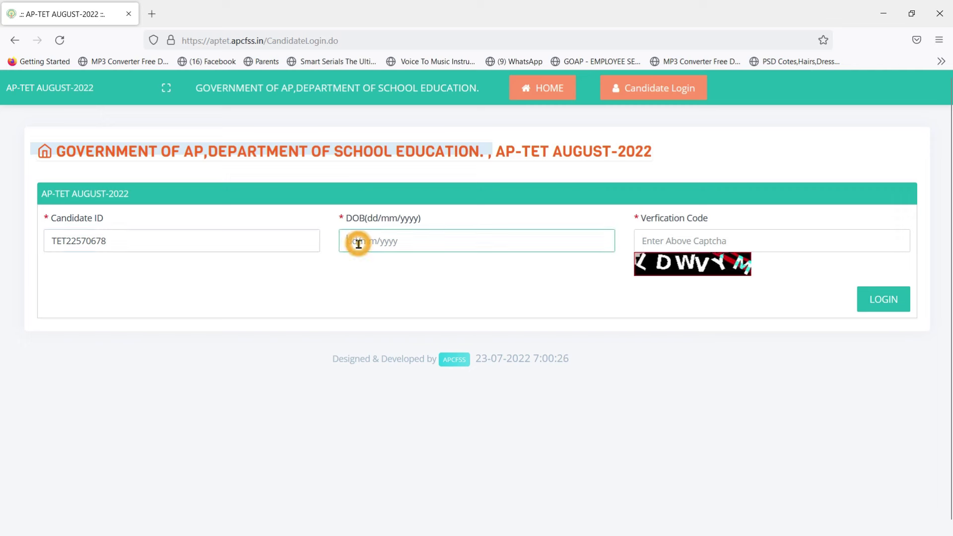
type("03/01/1987")
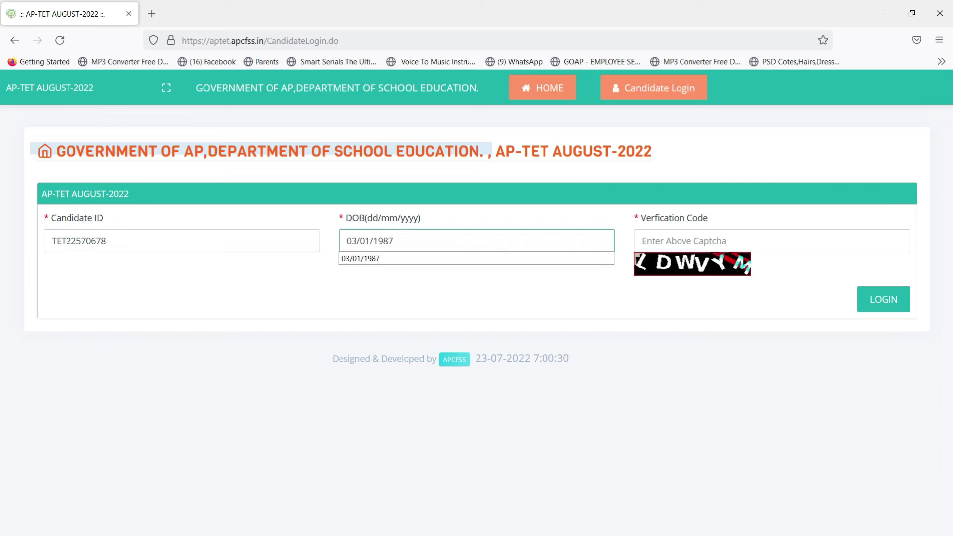
left_click(375, 259)
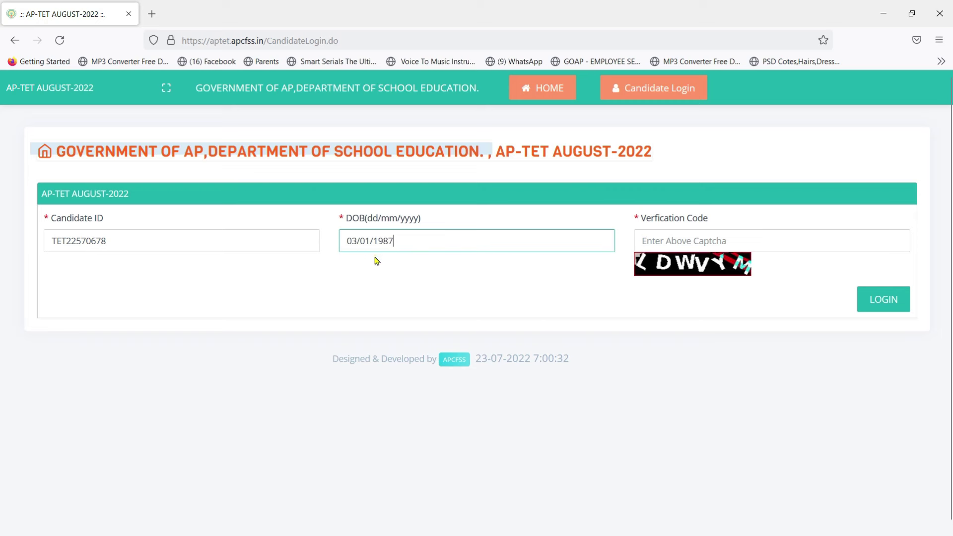
Enter the captcha verification code in capitals and log in.
left_click(655, 241)
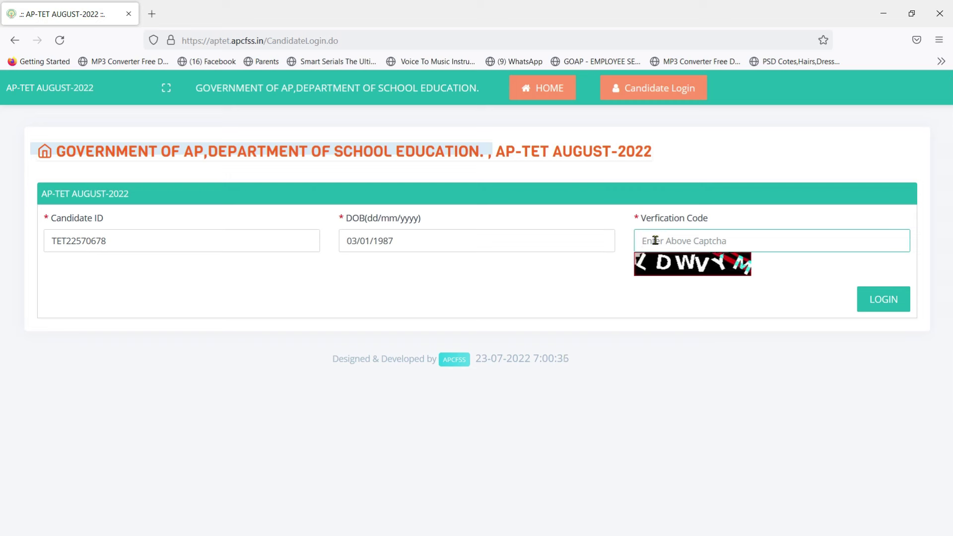
key("Caps_Lock")
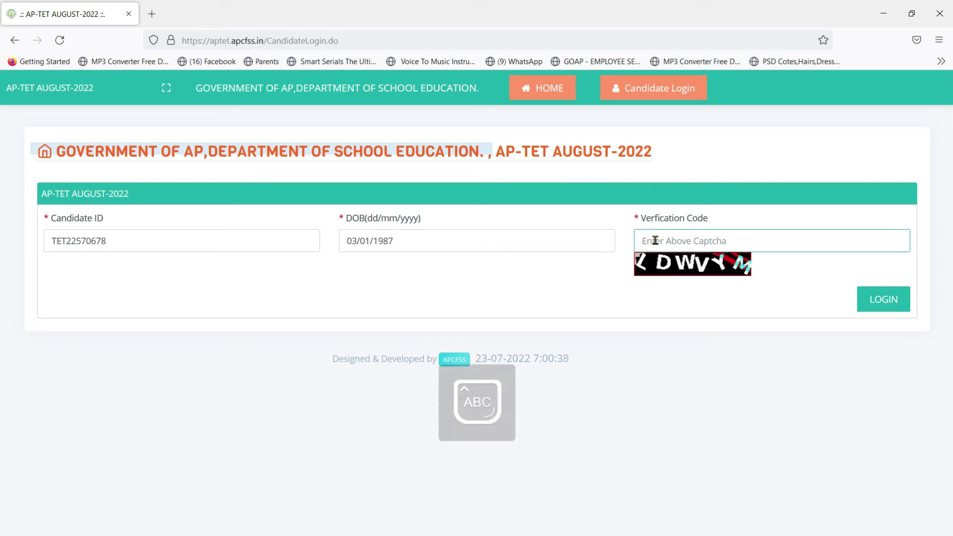
type("LD")
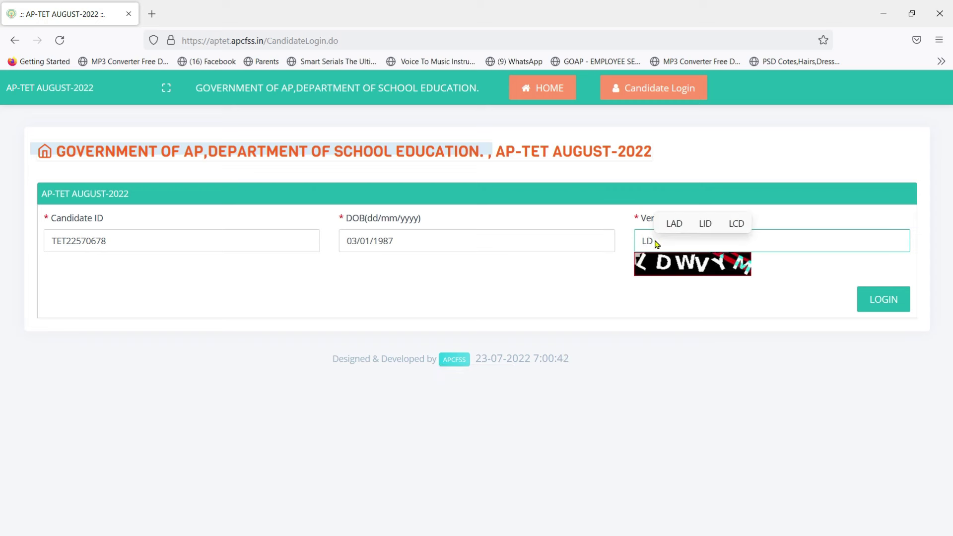
type("W")
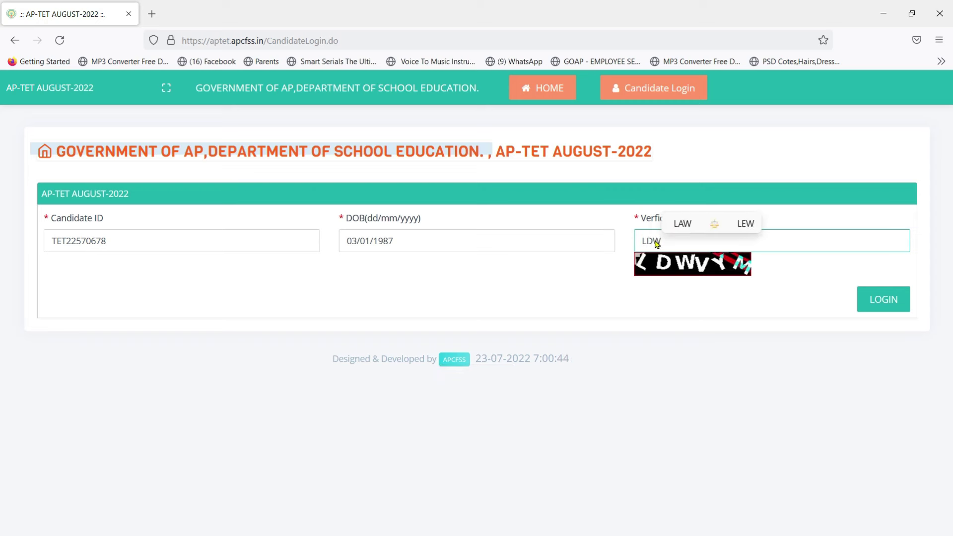
type("VY")
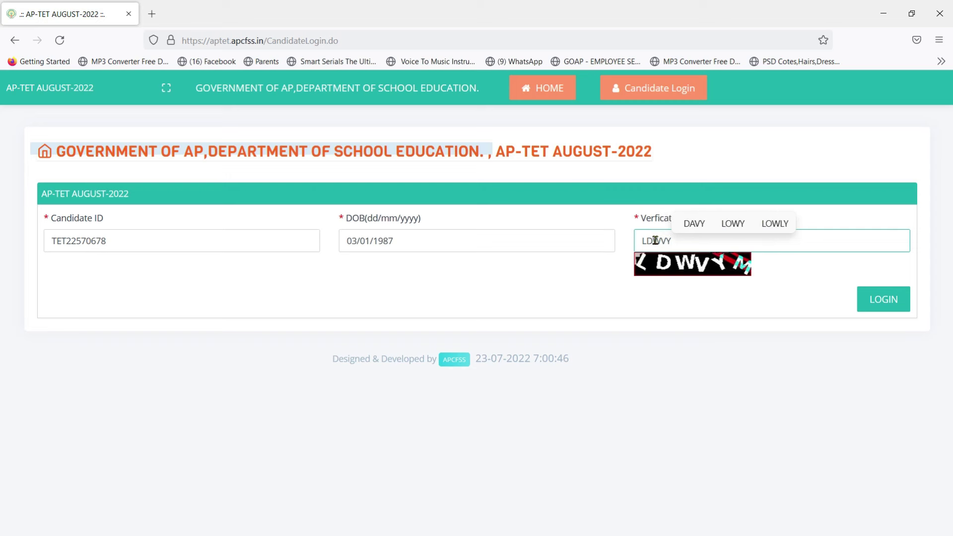
type("M")
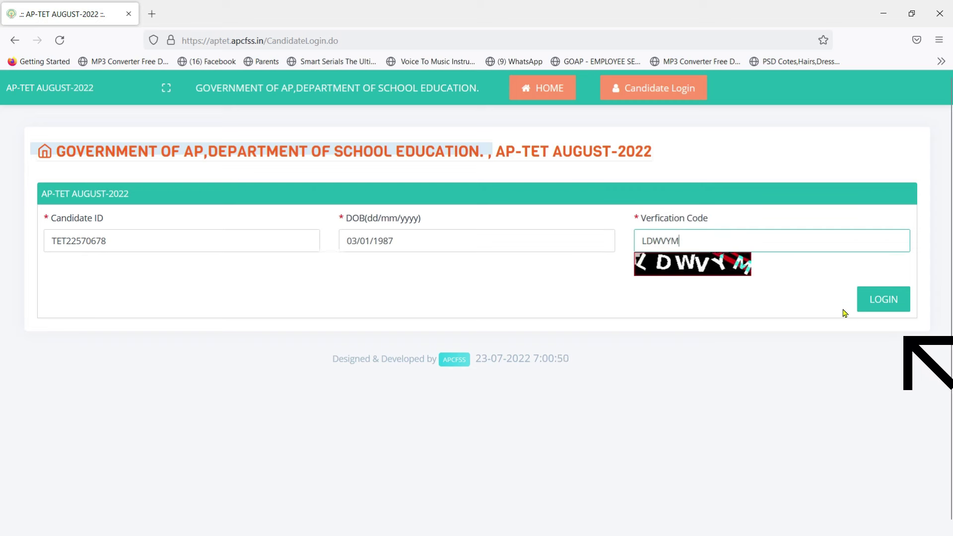
left_click(878, 309)
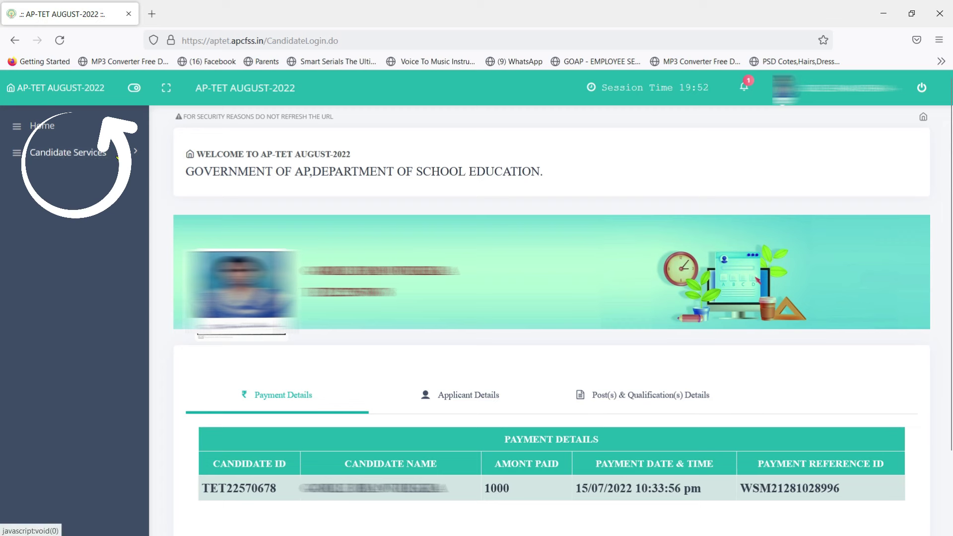
left_click(113, 152)
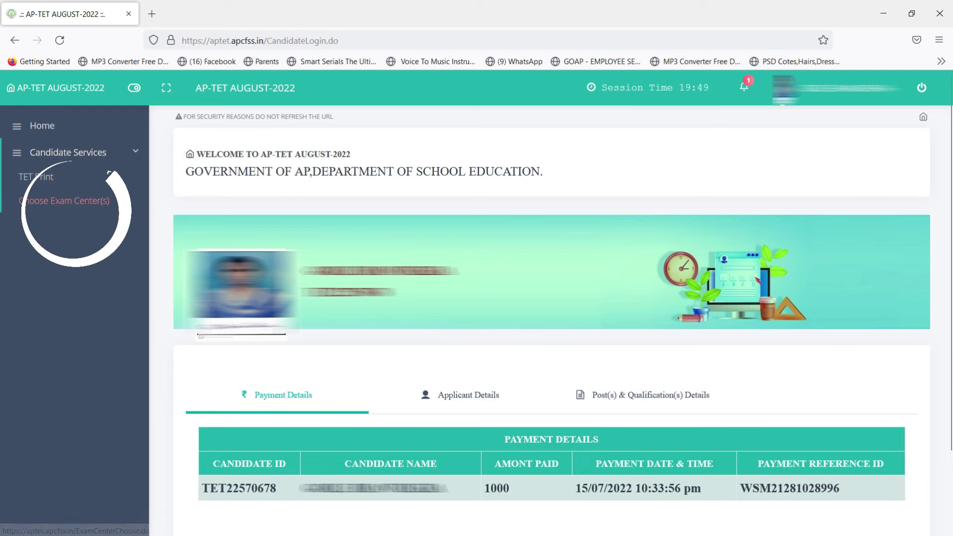
left_click(99, 201)
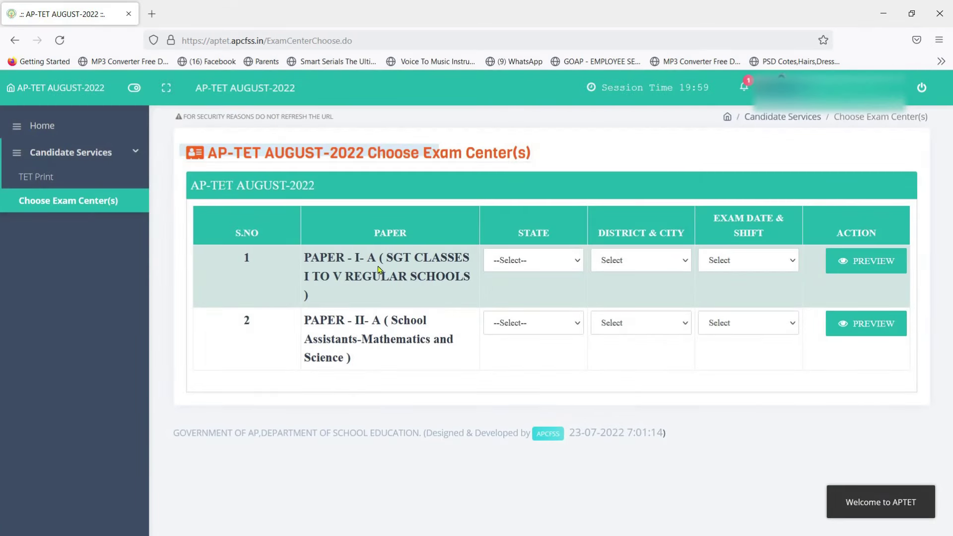
left_click_drag(304, 257, 447, 287)
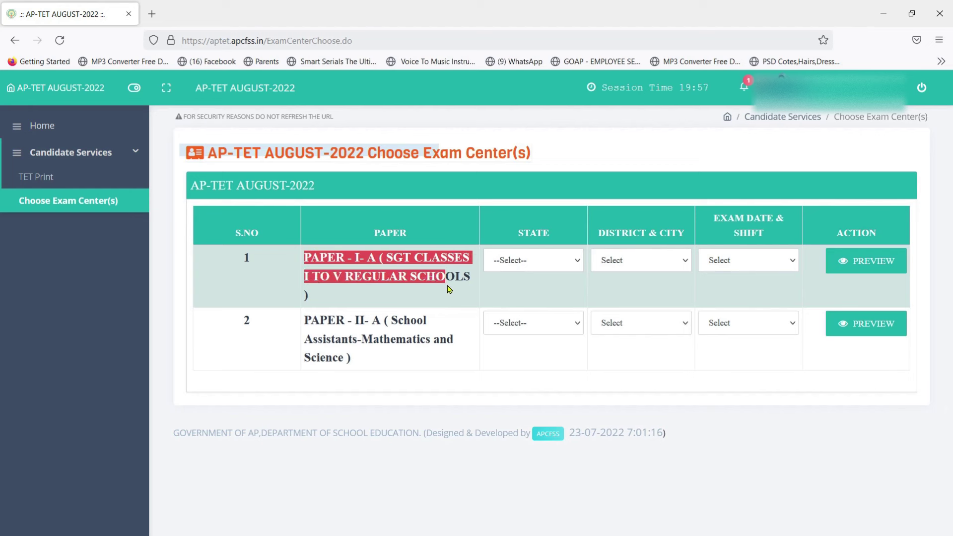
left_click_drag(305, 318, 389, 374)
left_click(427, 271)
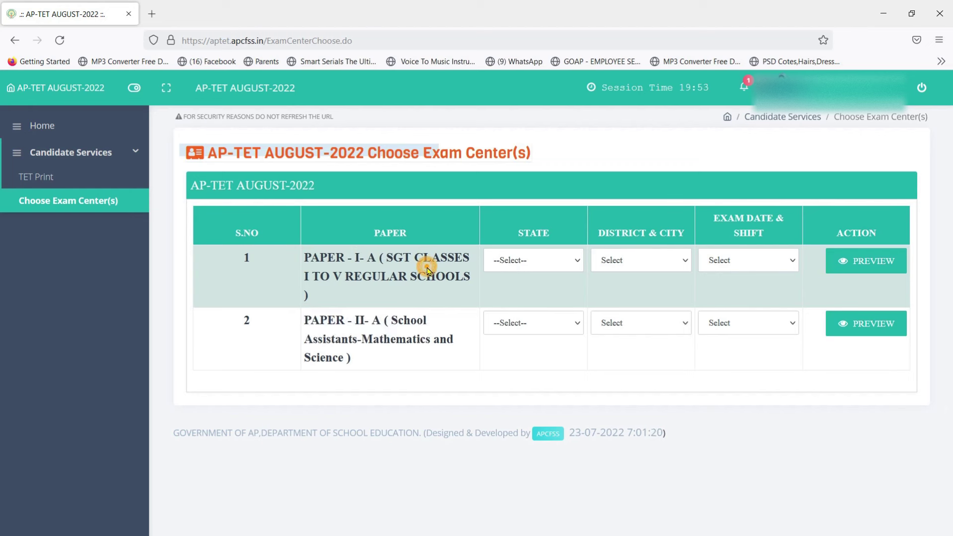
double_click(519, 237)
left_click(596, 240)
left_click_drag(595, 240, 785, 235)
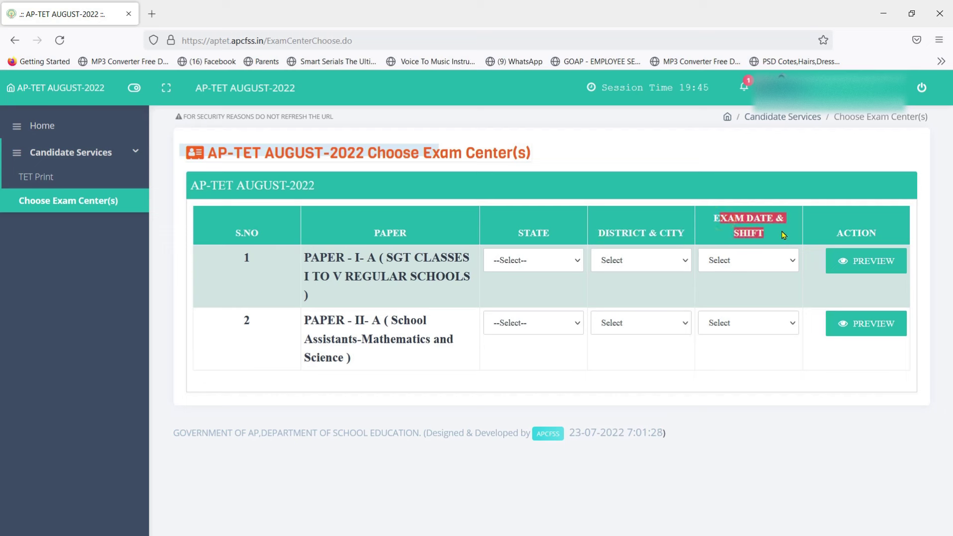
left_click(855, 234)
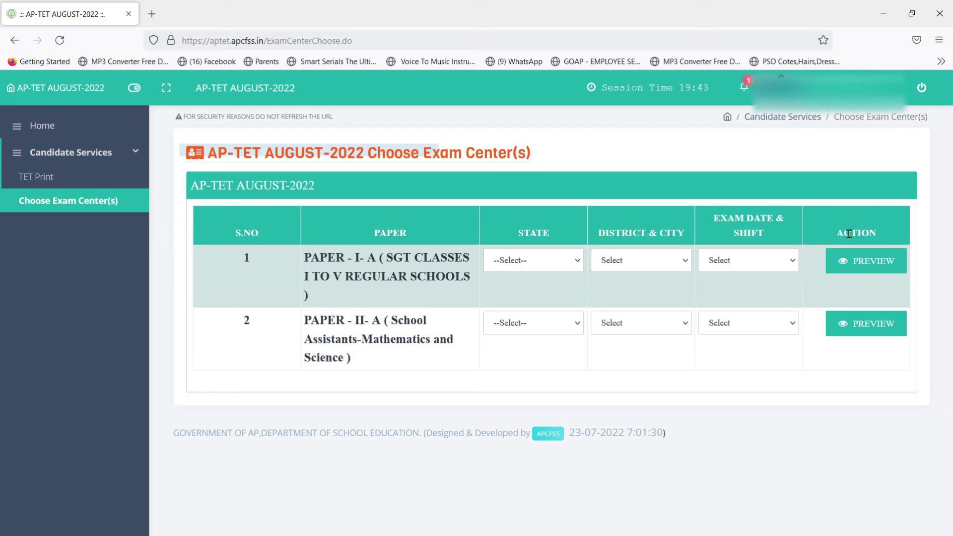
left_click_drag(845, 233, 886, 243)
left_click(549, 229)
Set Paper I-A to Andhra Pradesh, Visakhapatnam-Visakhapatnam, 21/08/2022 Morning Shift.
left_click(567, 261)
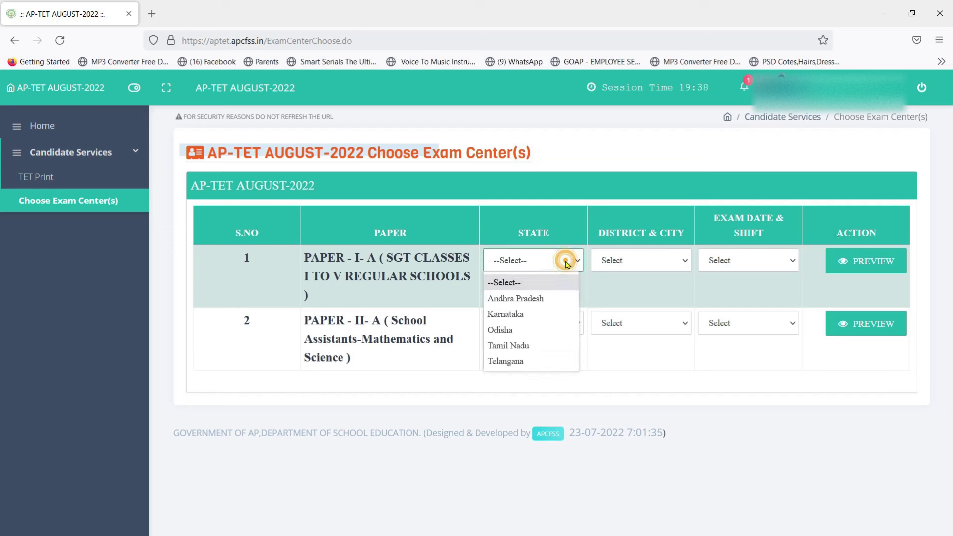
left_click(529, 298)
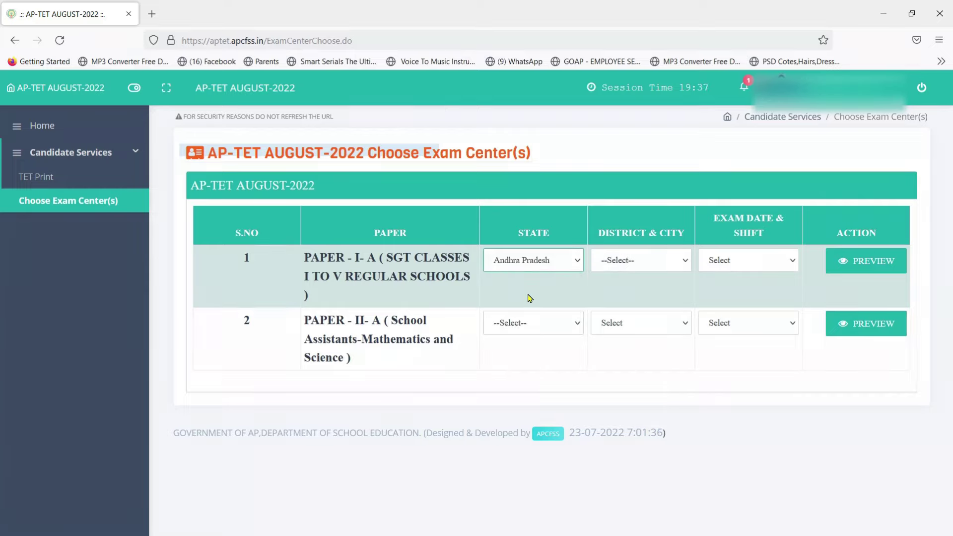
left_click(645, 260)
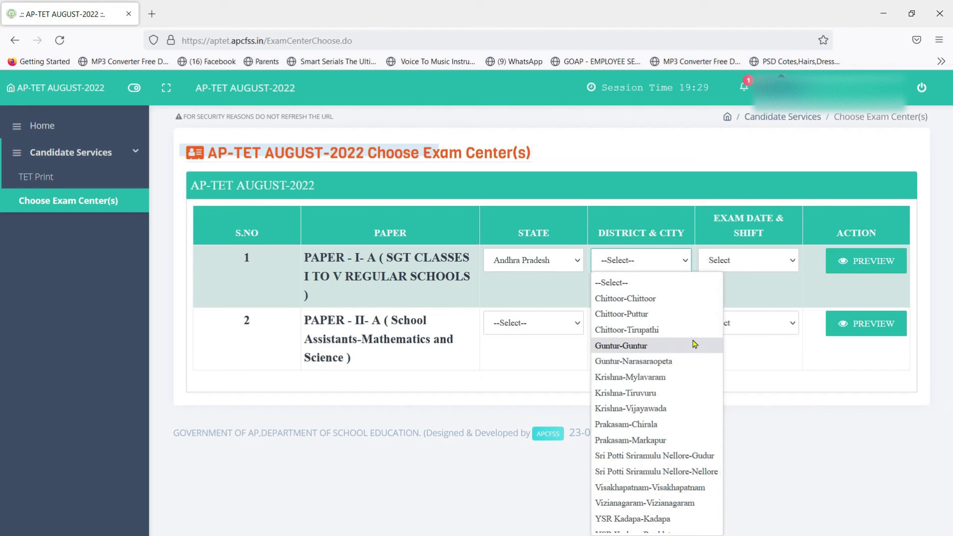
key("Down")
key("Down")
key("Down")
key("End")
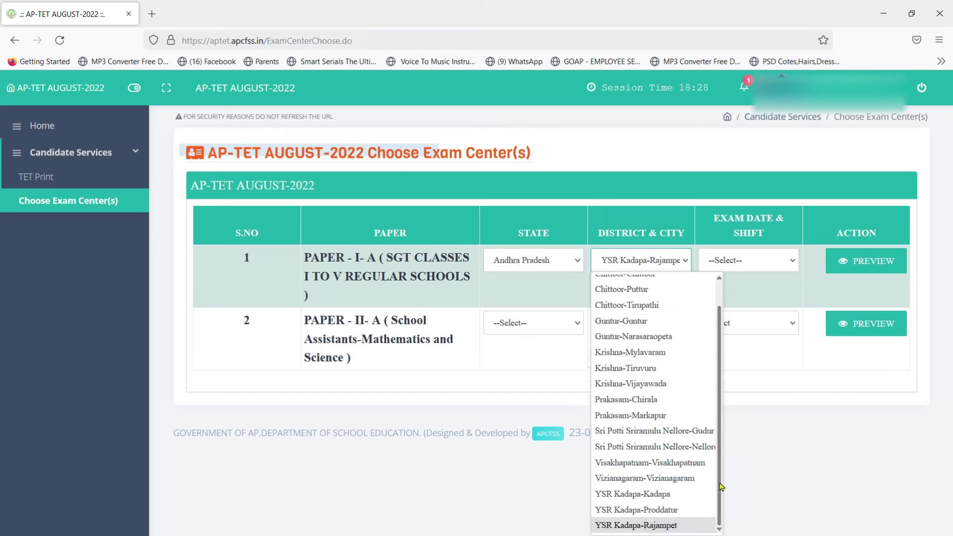
left_click(657, 465)
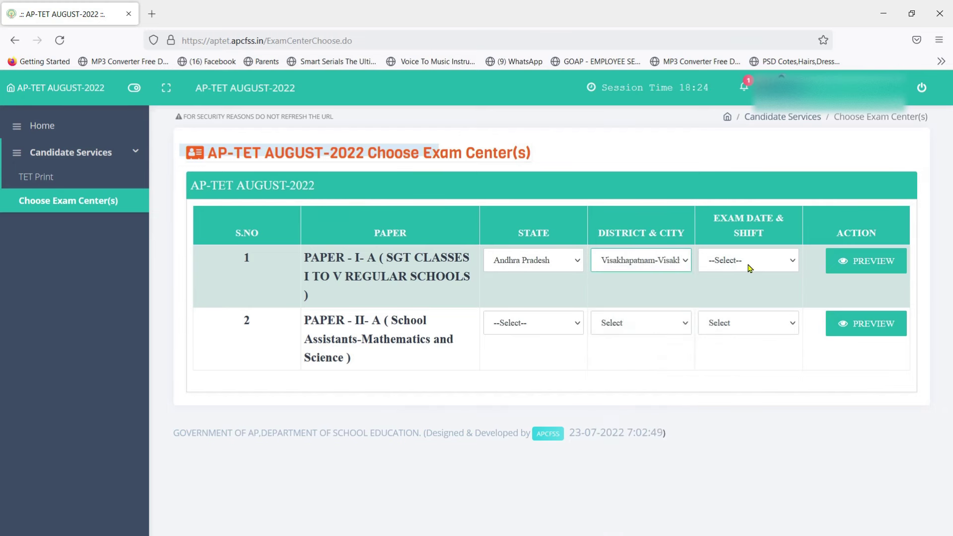
left_click(749, 268)
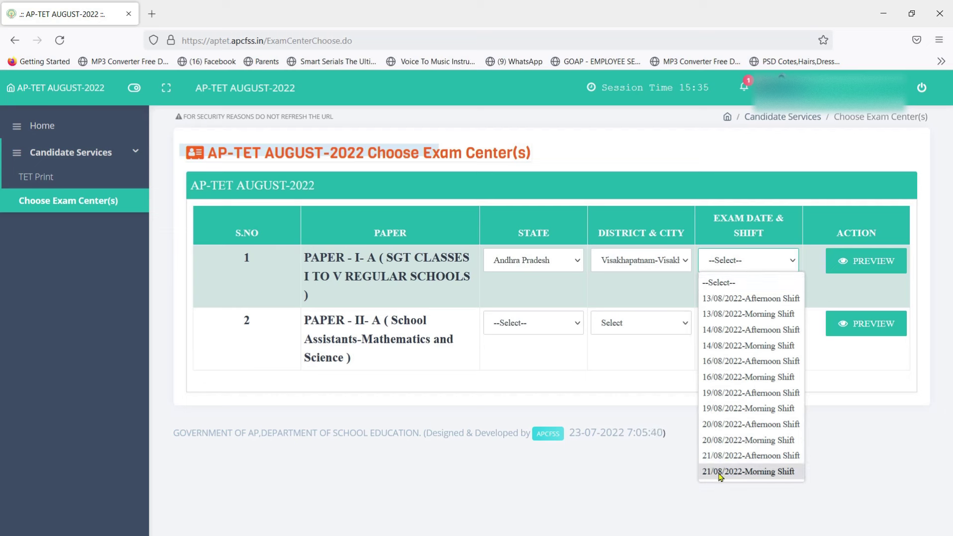
left_click(720, 471)
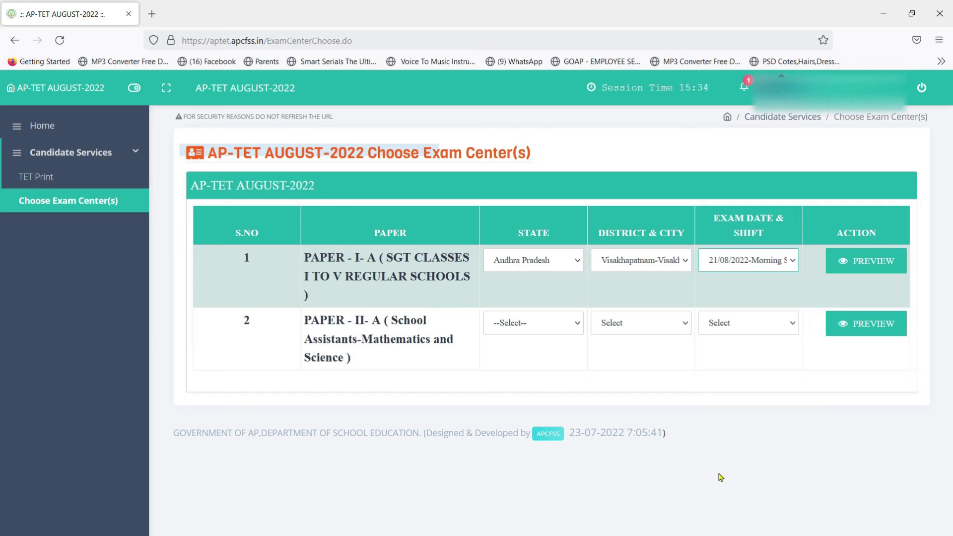
Preview Paper I-A's choice, accept the agreement, update it and confirm the success alert.
left_click(855, 268)
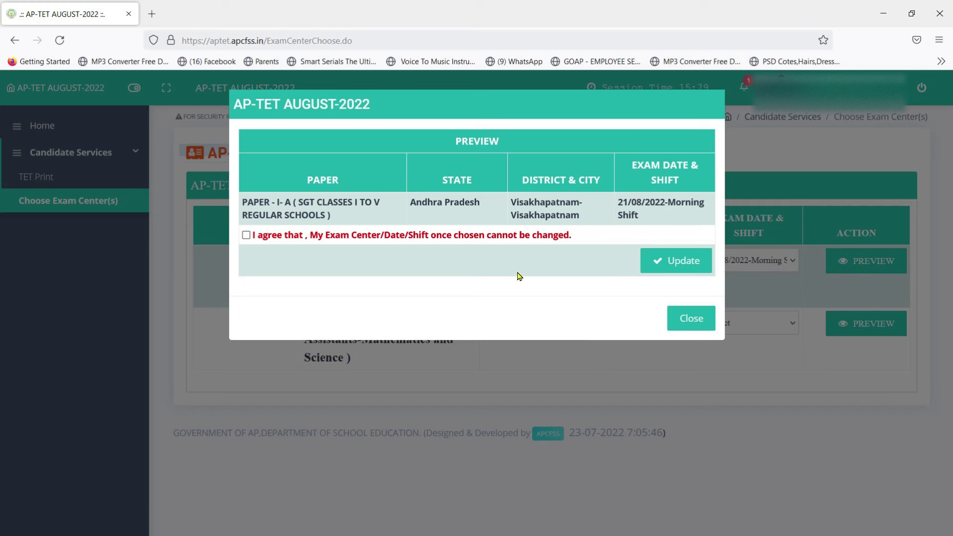
left_click(246, 236)
left_click(667, 262)
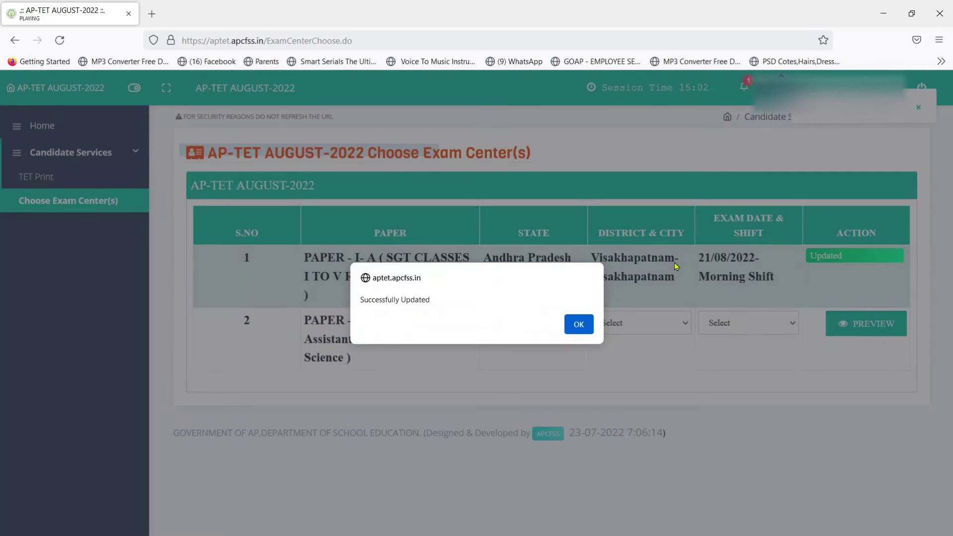
left_click(587, 321)
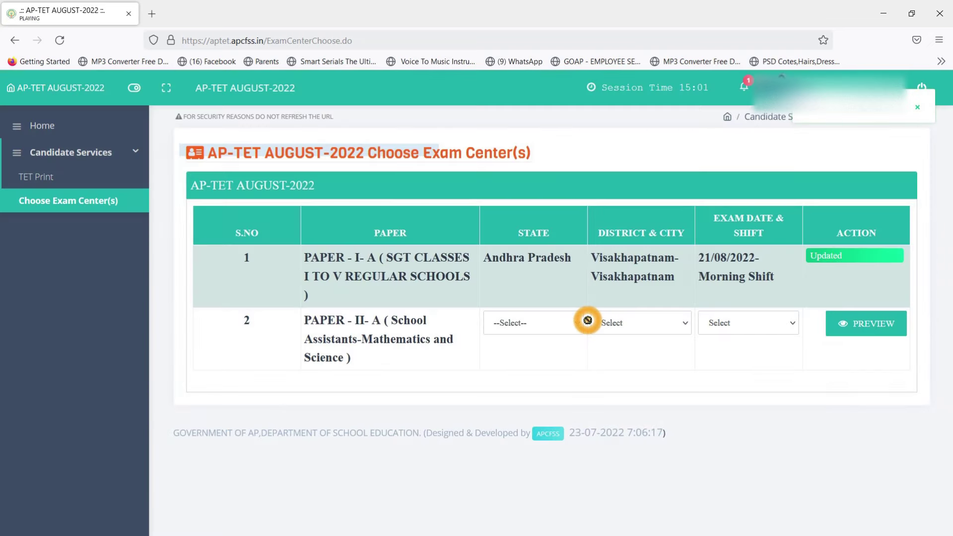
Set Paper II-A's state to Andhra Pradesh and district to East Godavari-Kakinada.
left_click(525, 328)
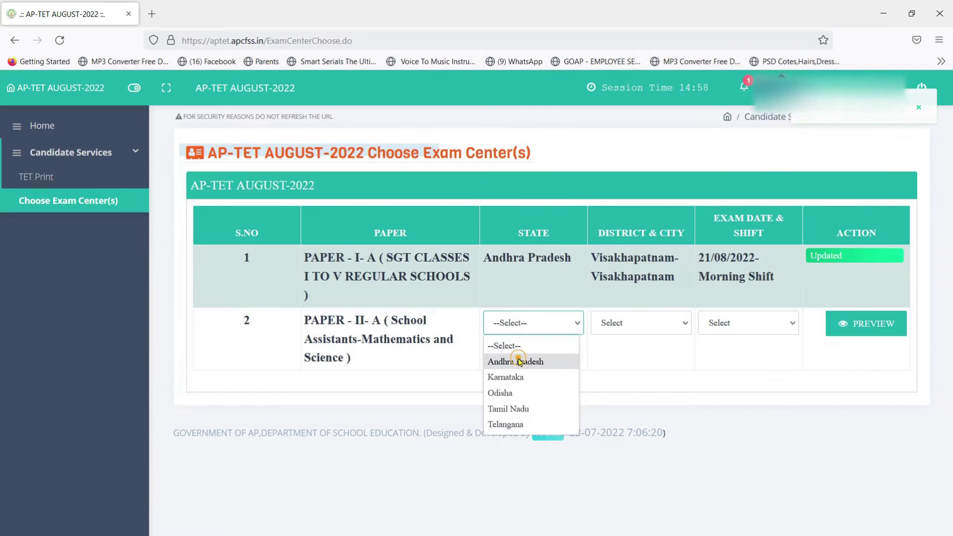
left_click(514, 361)
left_click(636, 330)
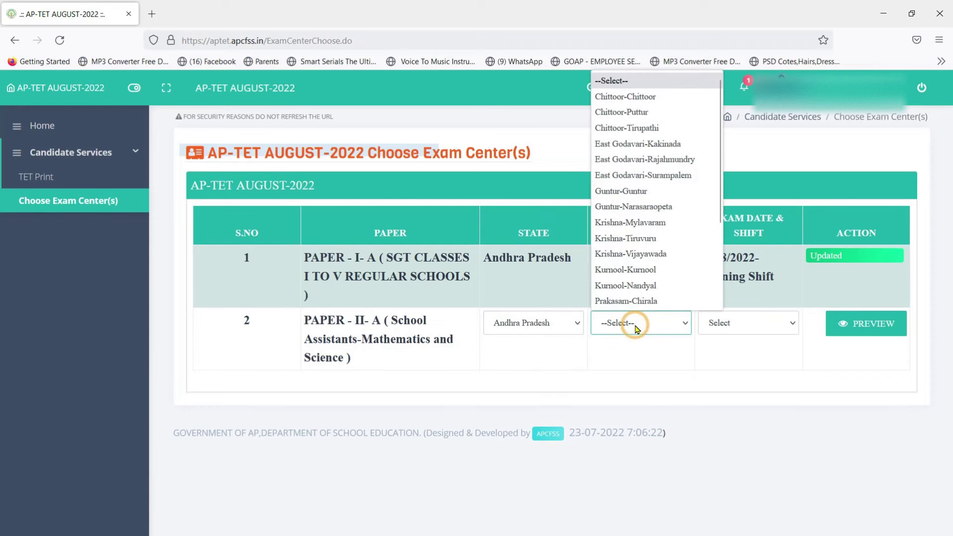
left_click(662, 145)
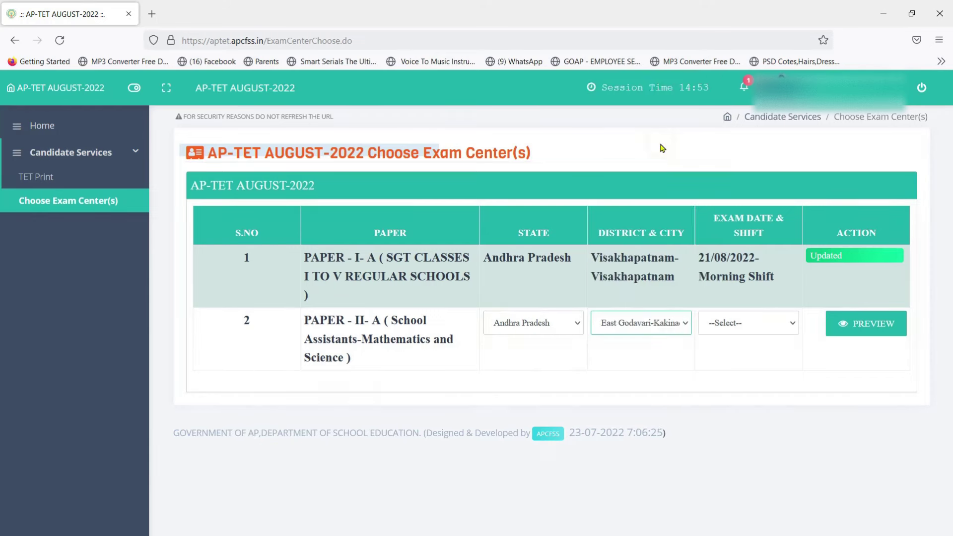
Choose the 06/08/2022 Morning Shift for Paper II-A and preview the selection.
left_click(737, 325)
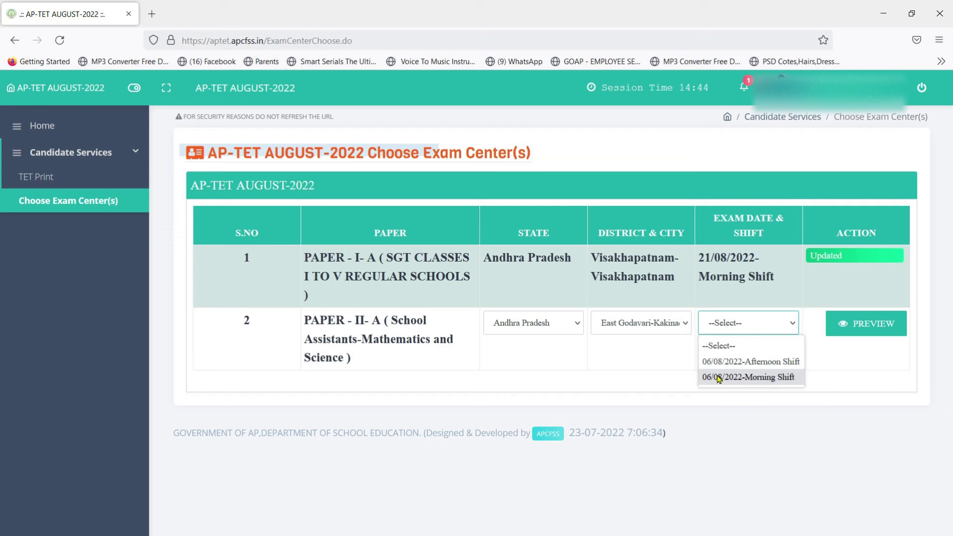
left_click(749, 321)
left_click(749, 322)
left_click(678, 324)
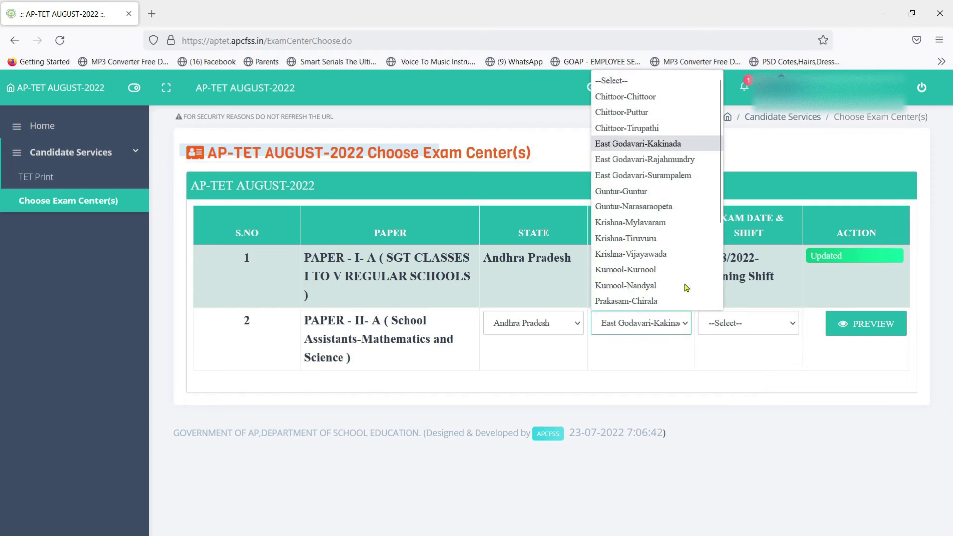
left_click(662, 144)
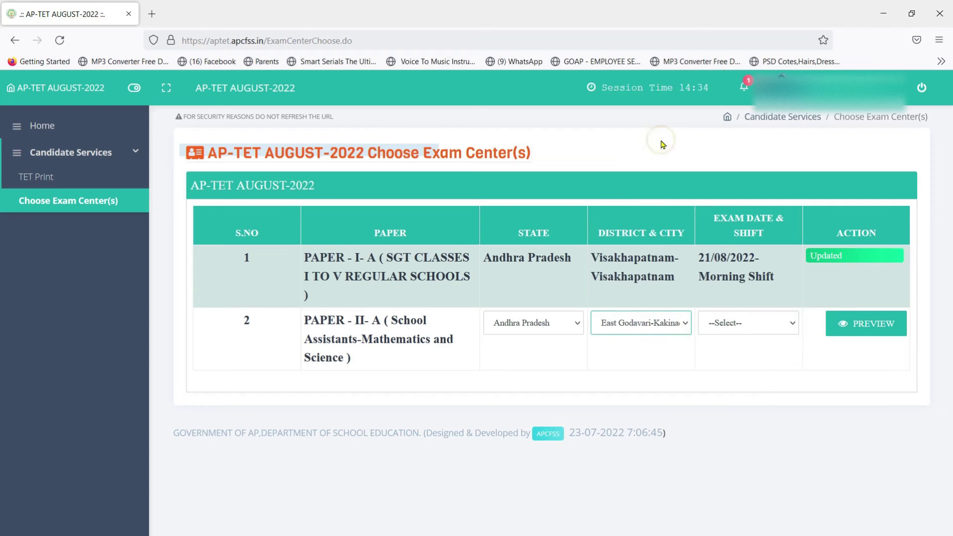
left_click(768, 328)
left_click(768, 379)
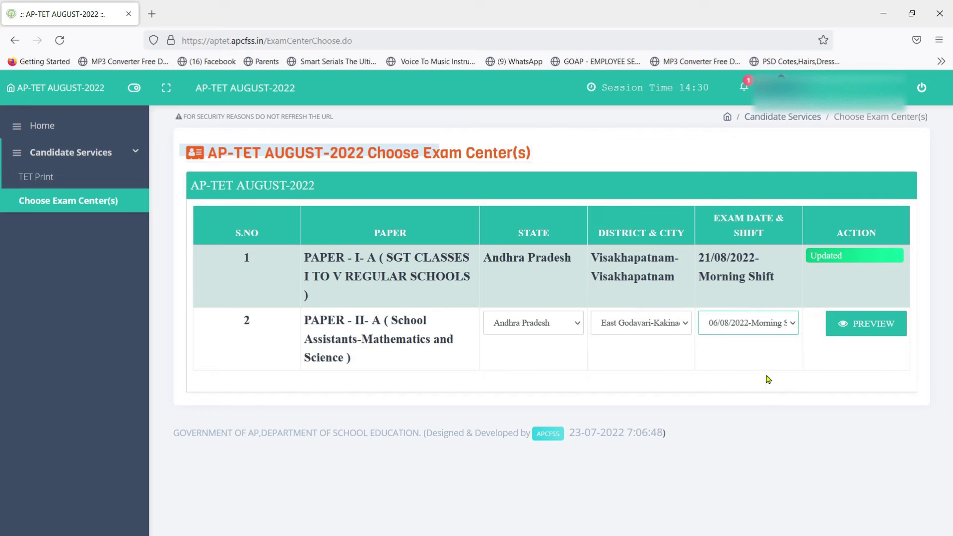
left_click(834, 323)
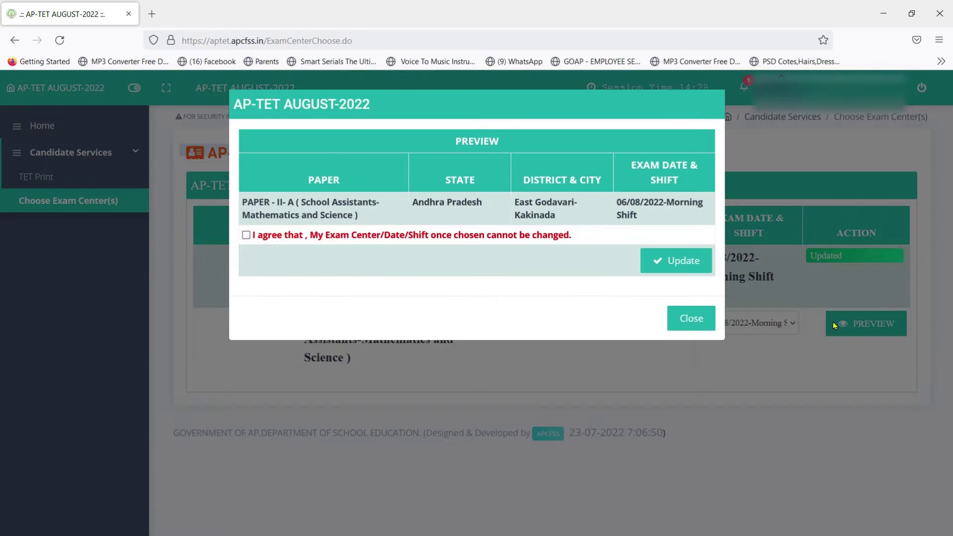
Accept the agreement, update Paper II-A's exam center choice and confirm the success alert.
left_click(247, 235)
left_click(665, 263)
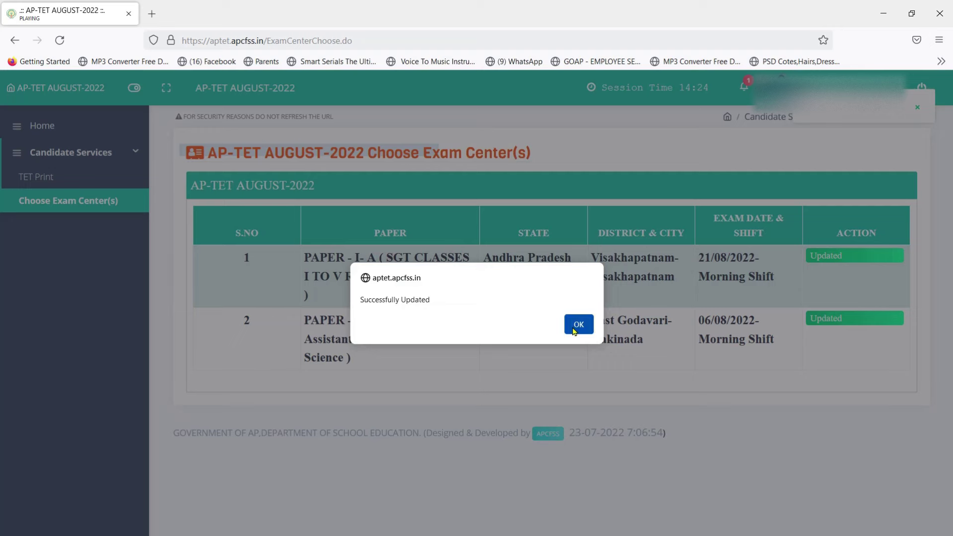
left_click(574, 327)
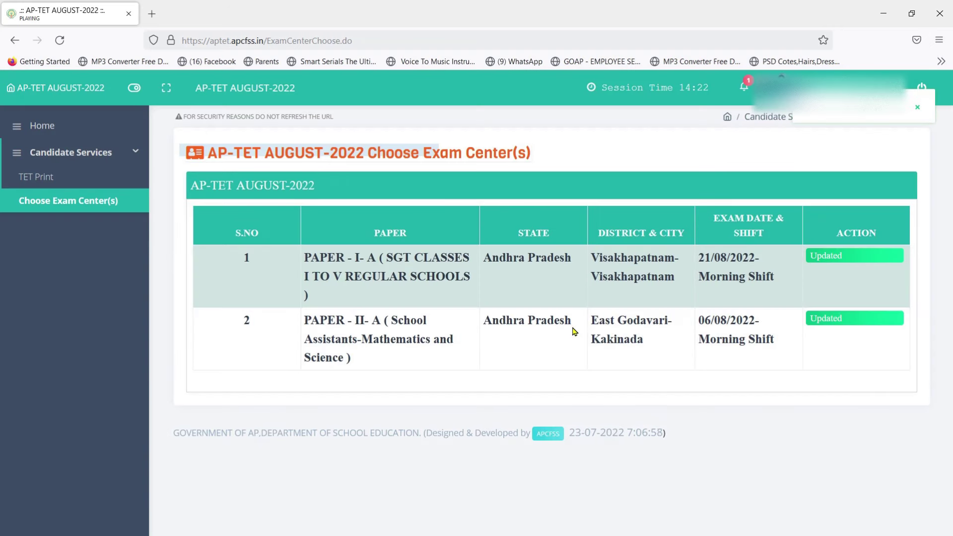